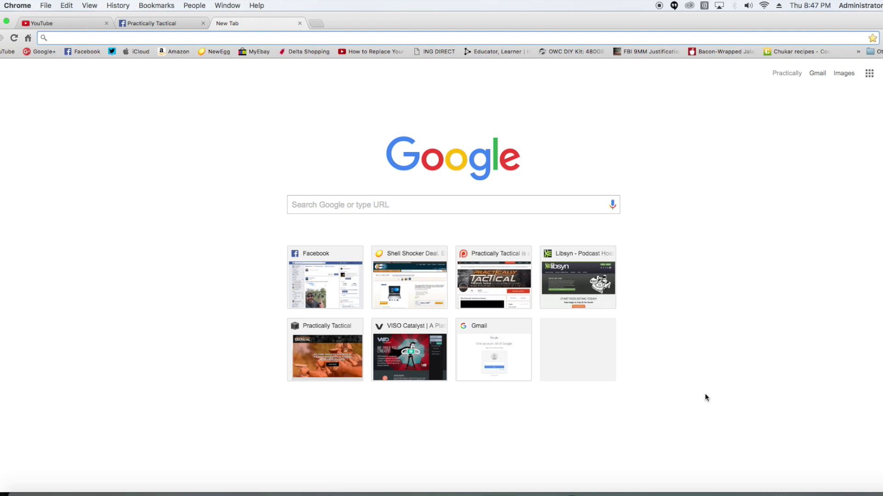
Copy the YouTube video link and paste it into a new Practically Tactical page post
{"action": "left_click", "coordinate": [80, 25]}
{"action": "right_click", "coordinate": [271, 137]}
{"action": "left_click", "coordinate": [302, 184]}
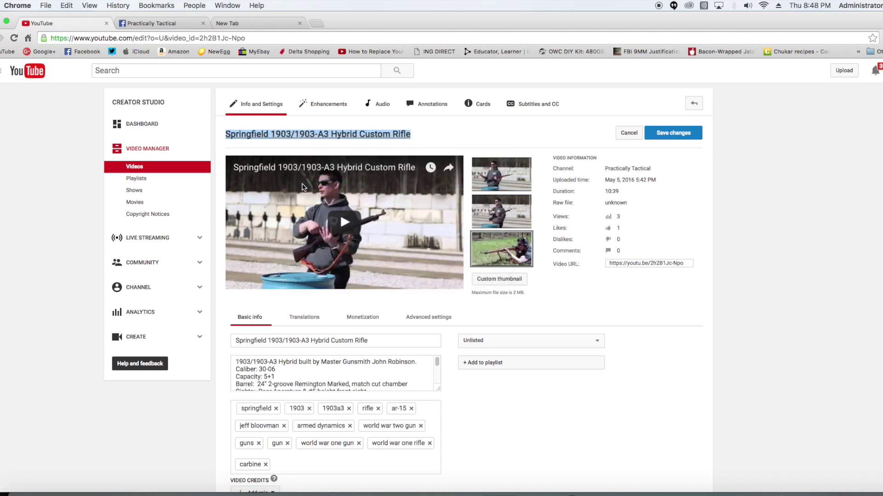
{"action": "left_click", "coordinate": [186, 26]}
{"action": "left_click", "coordinate": [468, 329]}
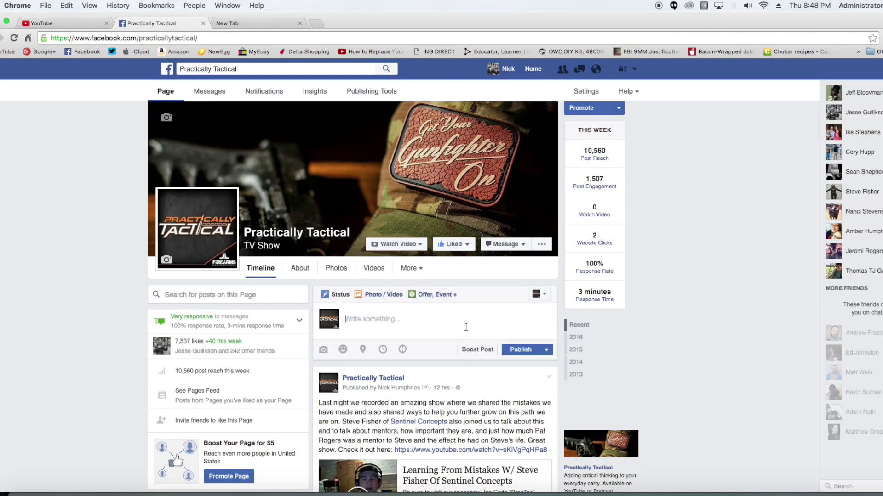
{"action": "key", "text": "ctrl+v"}
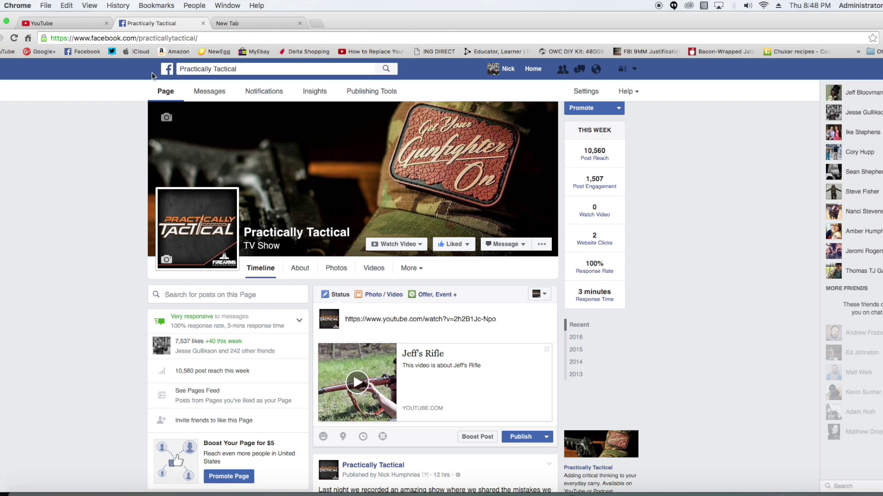
Remove the outdated Jeff's Rifle link preview and delete the pasted link from the draft
{"action": "left_click", "coordinate": [72, 23]}
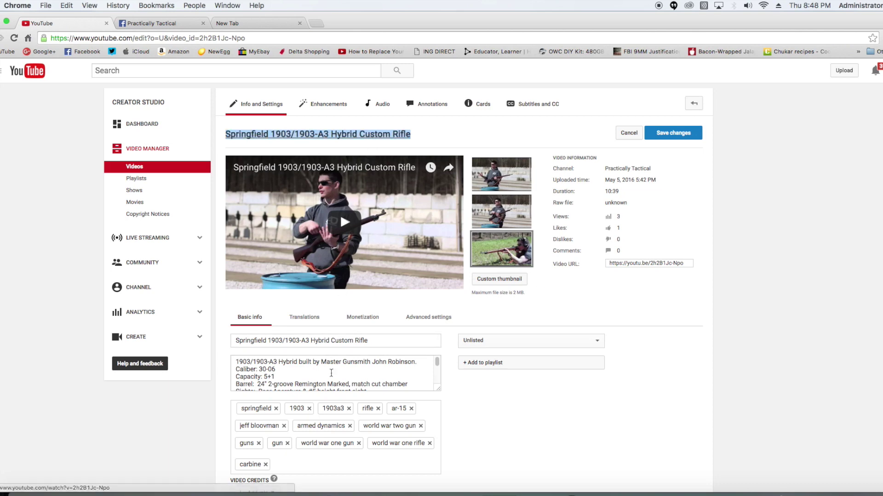
{"action": "left_click", "coordinate": [180, 25]}
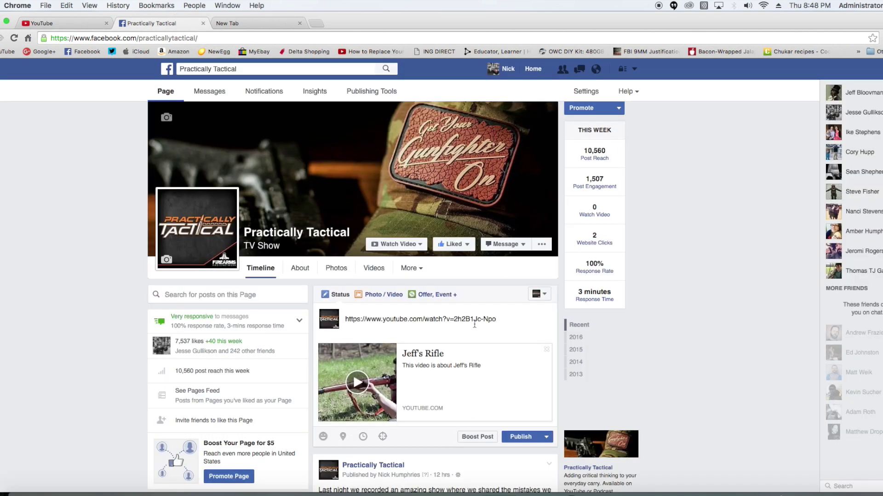
{"action": "left_click", "coordinate": [548, 351]}
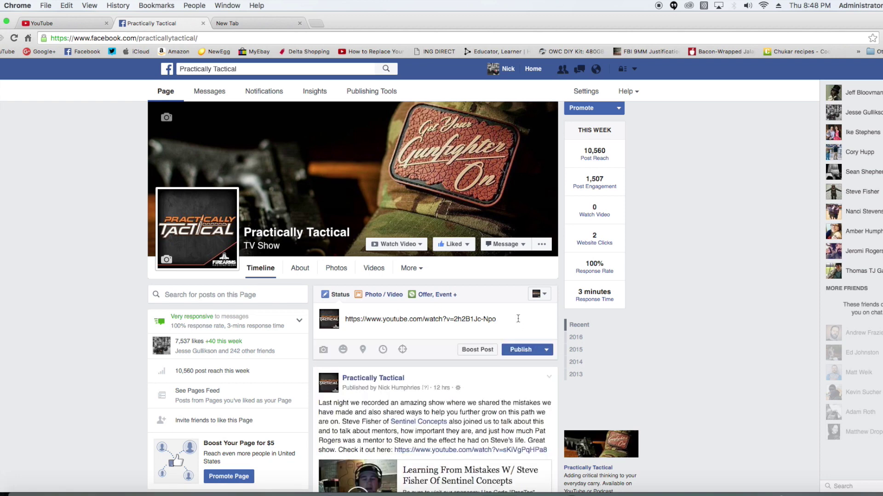
{"action": "key", "text": "super+a"}
{"action": "key", "text": "BackSpace"}
Search Google for 'facebook debugger' and open the 'Open Graph Debugger - Facebook Developers' result
{"action": "left_click", "coordinate": [307, 21]}
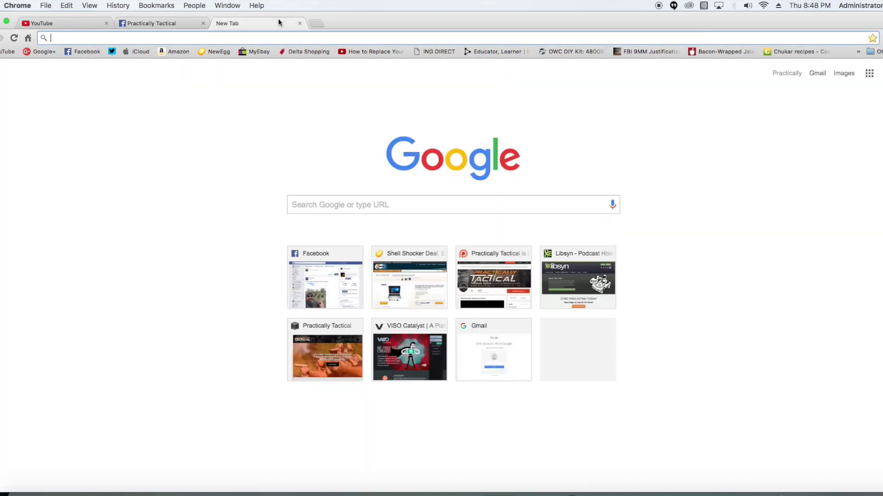
{"action": "type", "text": "facebook debugger"}
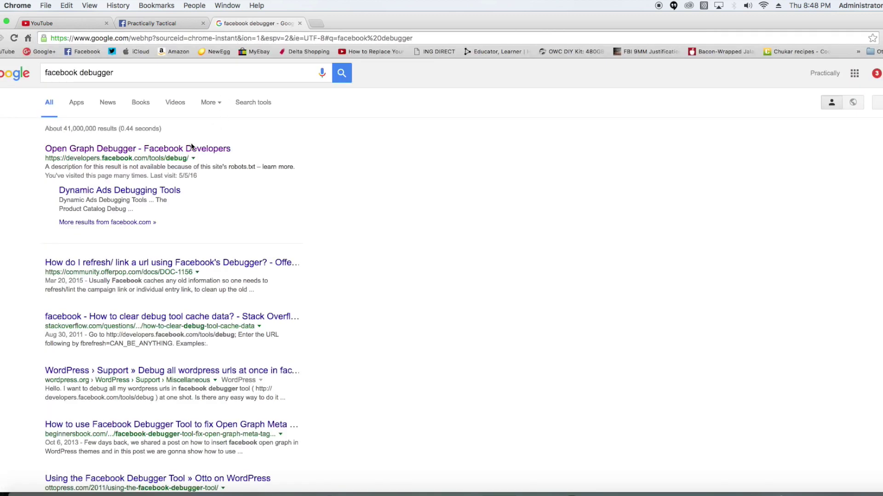
{"action": "left_click", "coordinate": [175, 149]}
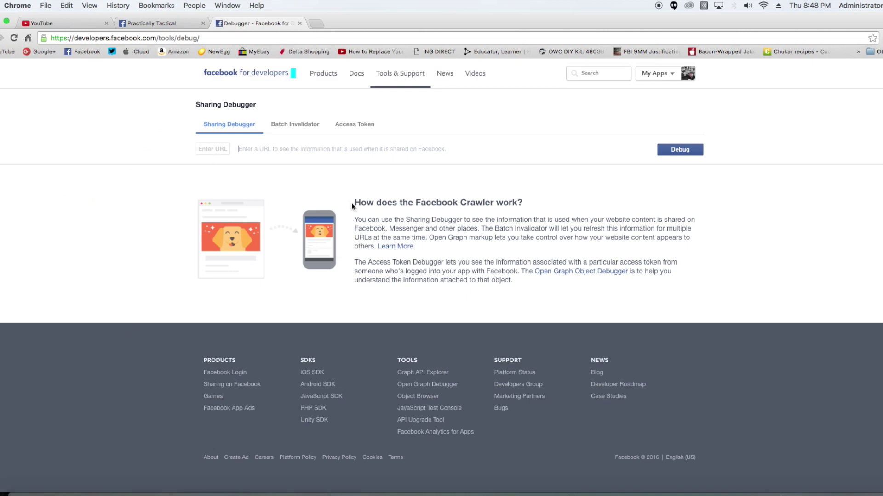
Debug the pasted YouTube link and compare its cached Jeff's Rifle preview with YouTube's title
{"action": "key", "text": "super+v"}
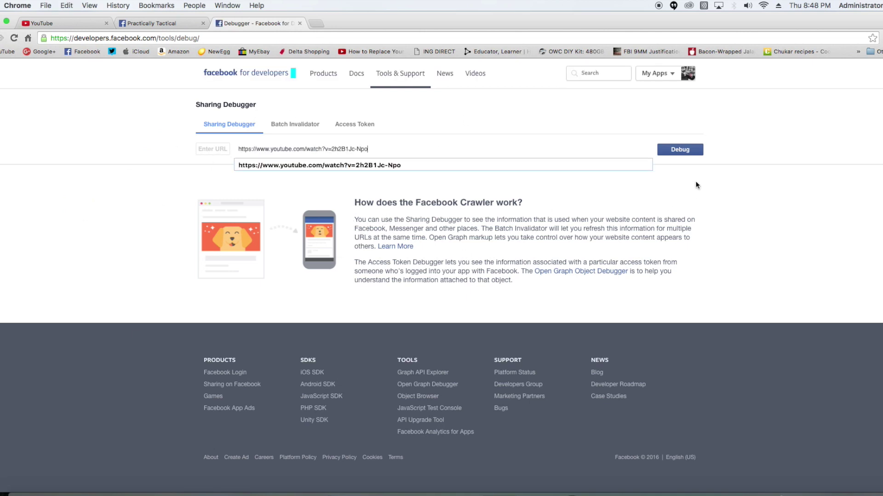
{"action": "left_click", "coordinate": [680, 151]}
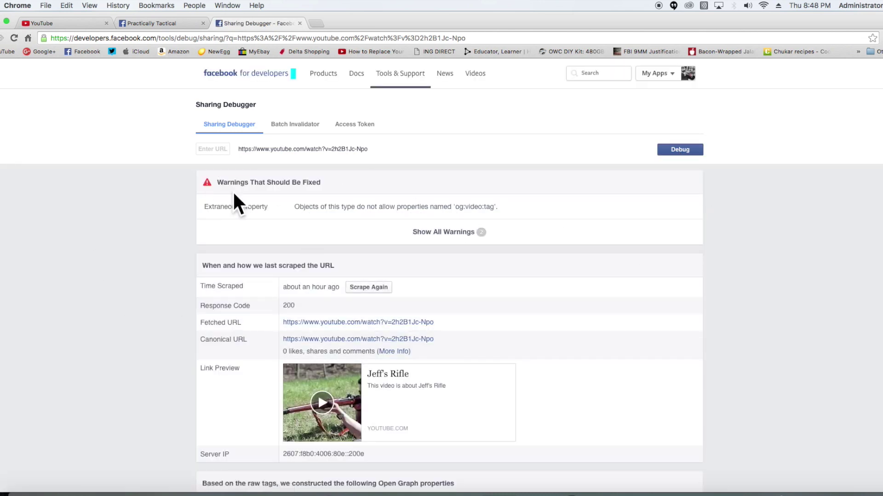
{"action": "scroll", "coordinate": [412, 225], "scroll_direction": "down", "scroll_amount": 2}
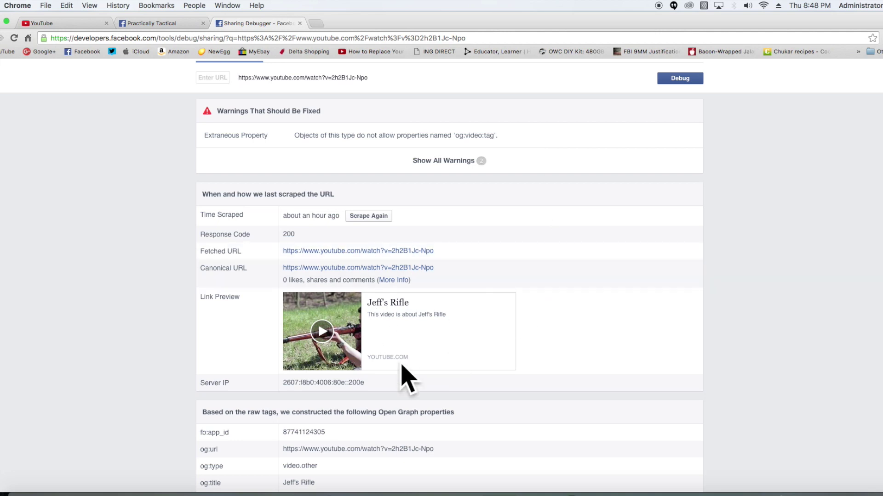
{"action": "left_click", "coordinate": [76, 20]}
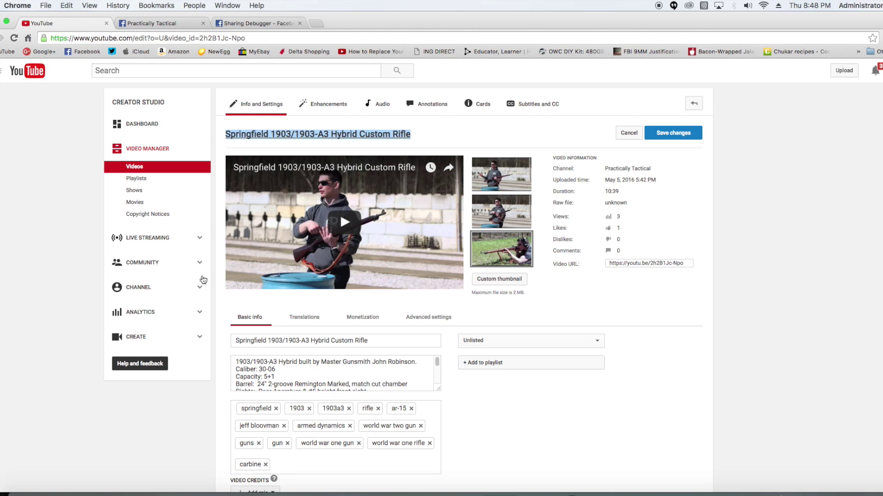
{"action": "left_click", "coordinate": [252, 25]}
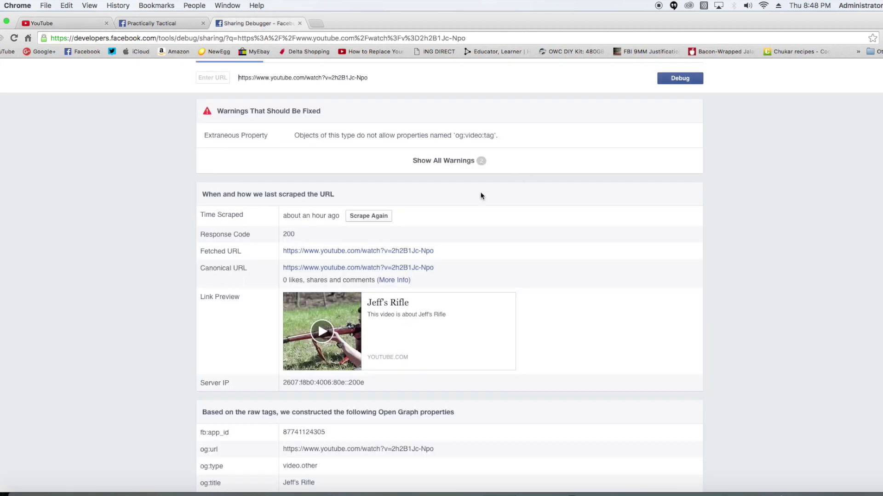
Scrape the link again to refresh its preview to the Springfield 1903/1903-A3 Hybrid Custom Rifle
{"action": "left_click", "coordinate": [369, 216]}
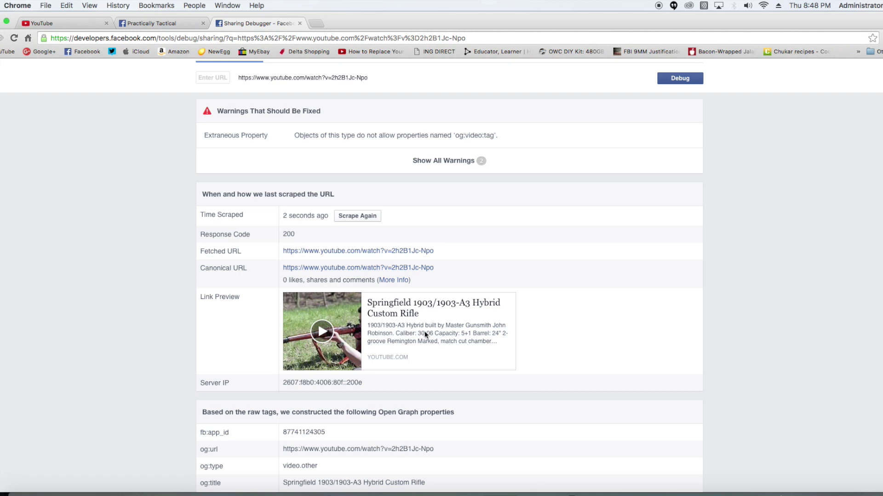
{"action": "scroll", "coordinate": [431, 331], "scroll_direction": "down", "scroll_amount": 2}
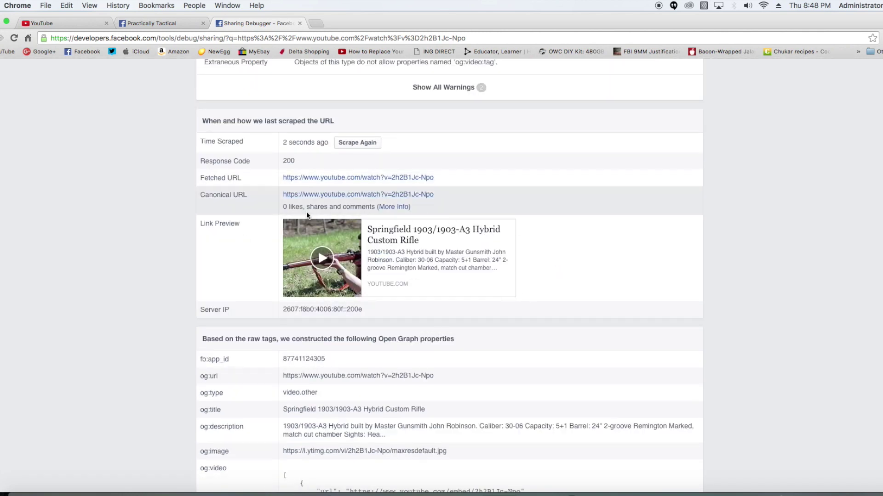
{"action": "scroll", "coordinate": [532, 324], "scroll_direction": "up", "scroll_amount": 2}
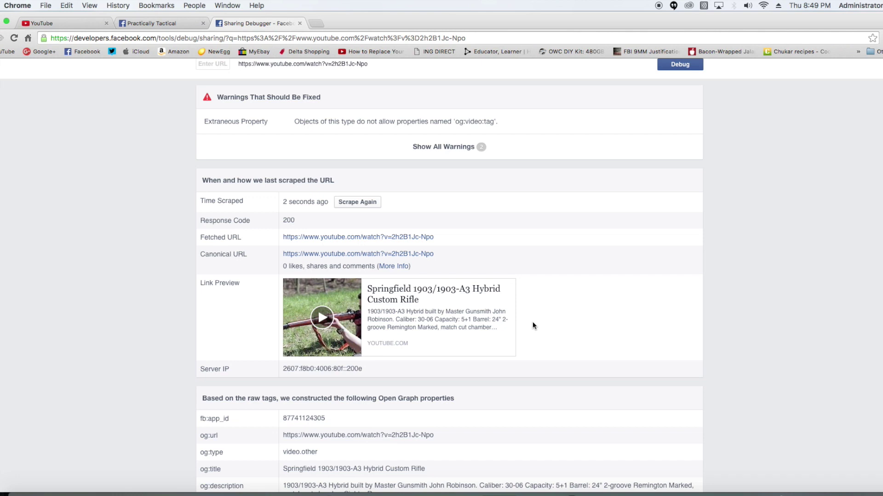
{"action": "scroll", "coordinate": [533, 320], "scroll_direction": "down", "scroll_amount": 10}
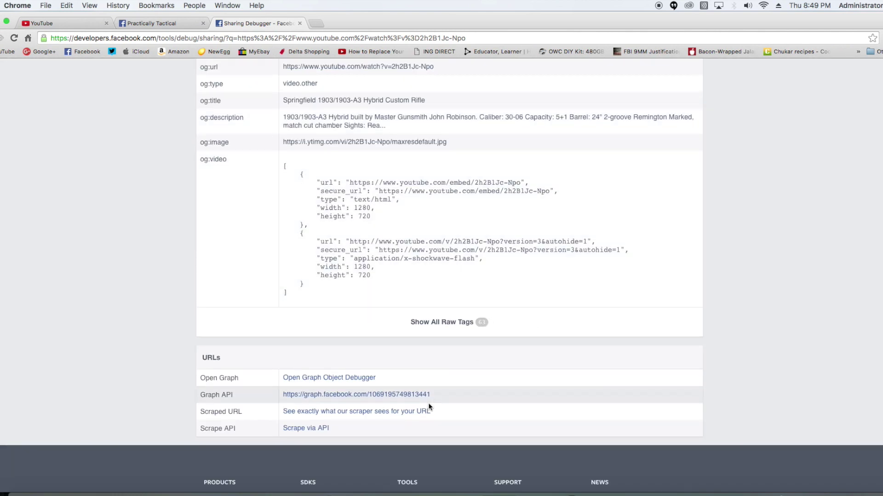
{"action": "scroll", "coordinate": [417, 406], "scroll_direction": "up", "scroll_amount": 5}
{"action": "scroll", "coordinate": [418, 407], "scroll_direction": "up", "scroll_amount": 5}
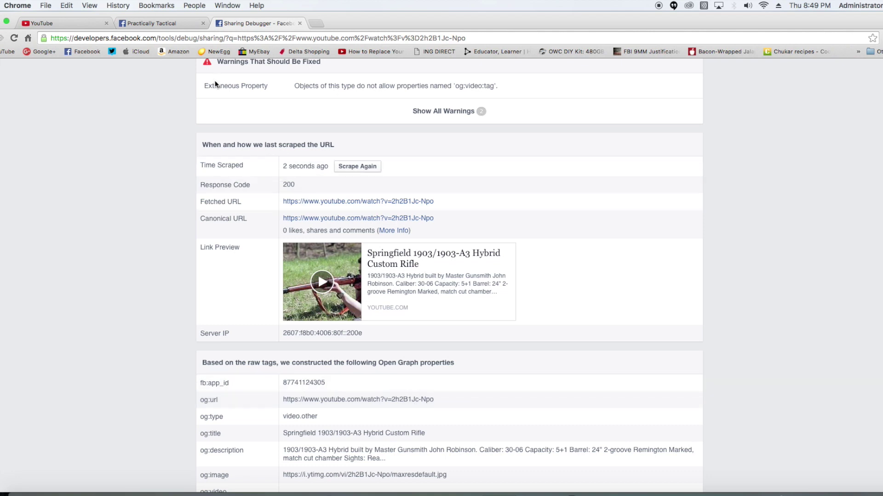
Paste the video link into a new Practically Tactical post, now previewing the Springfield rifle
{"action": "left_click", "coordinate": [176, 24]}
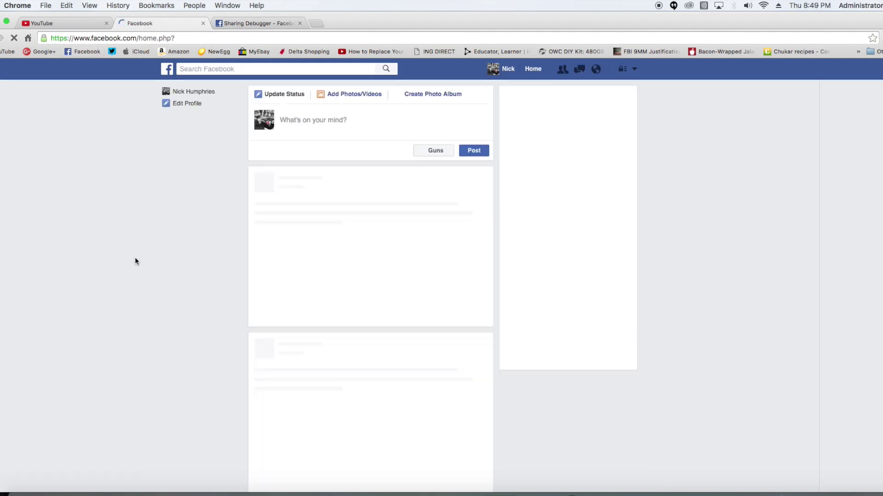
{"action": "left_click", "coordinate": [192, 248]}
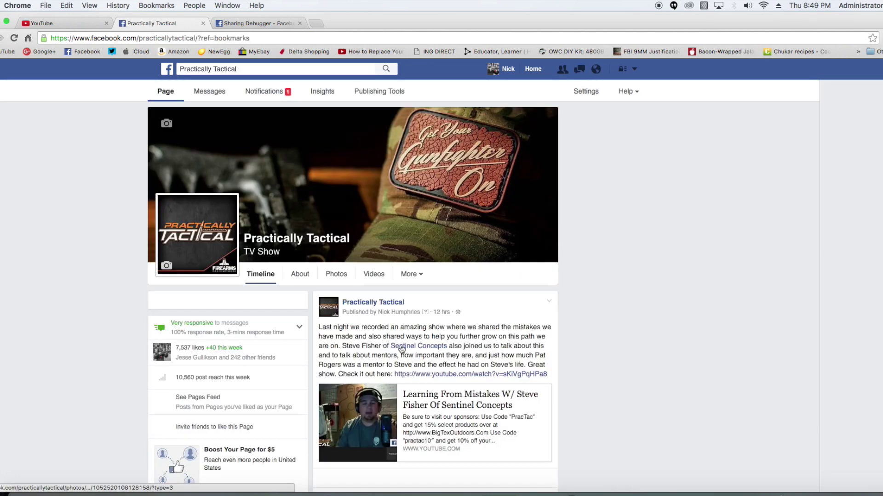
{"action": "left_click", "coordinate": [395, 327]}
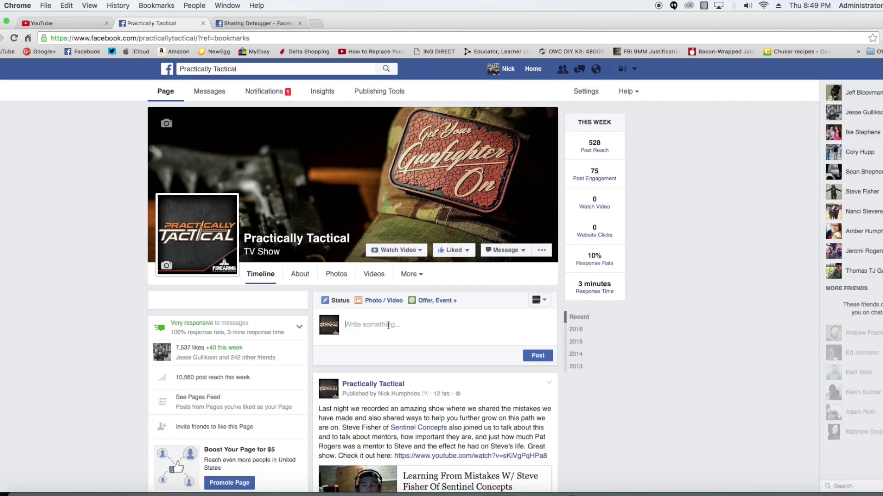
{"action": "key", "text": "super+v"}
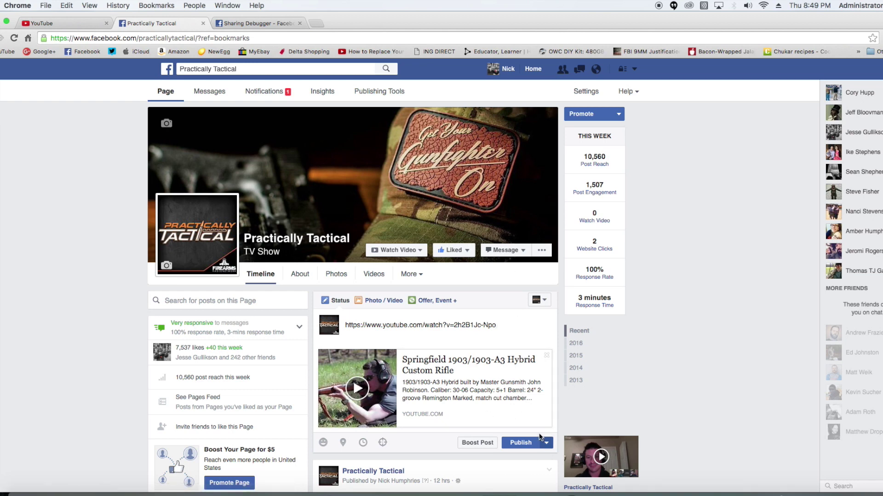
{"action": "left_click", "coordinate": [240, 23]}
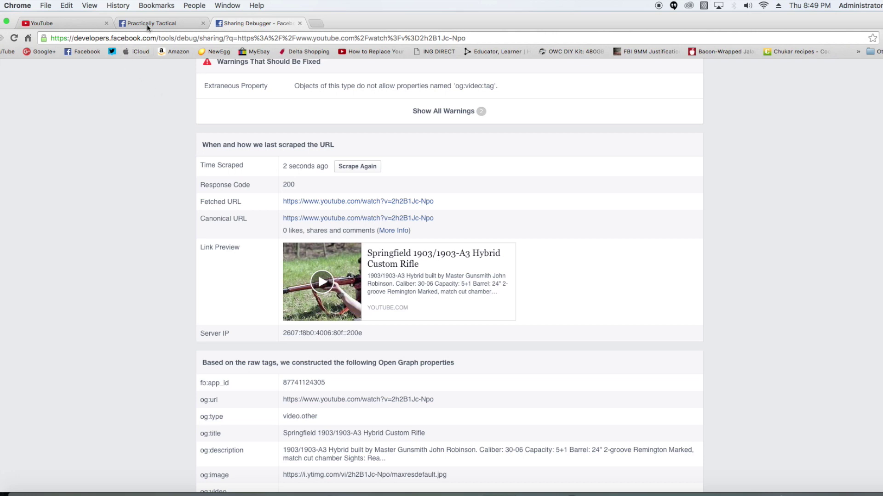
{"action": "left_click", "coordinate": [166, 23]}
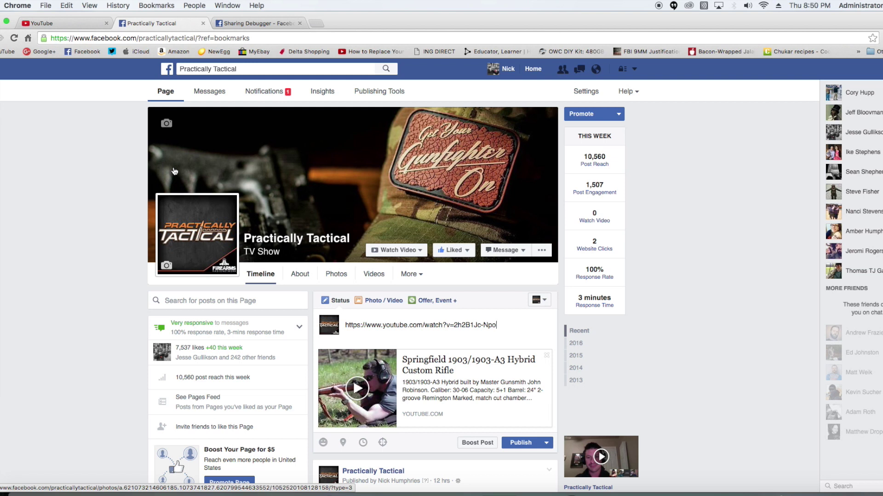
{"action": "left_click", "coordinate": [235, 22]}
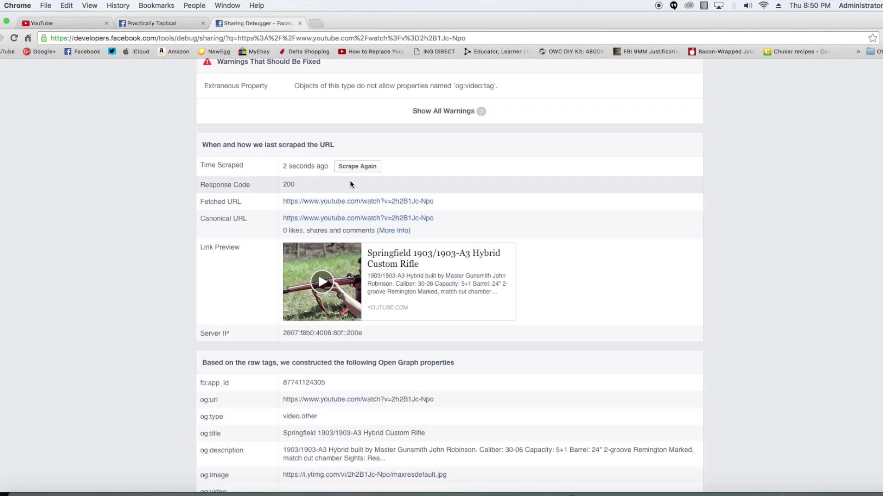
{"action": "left_click", "coordinate": [151, 21]}
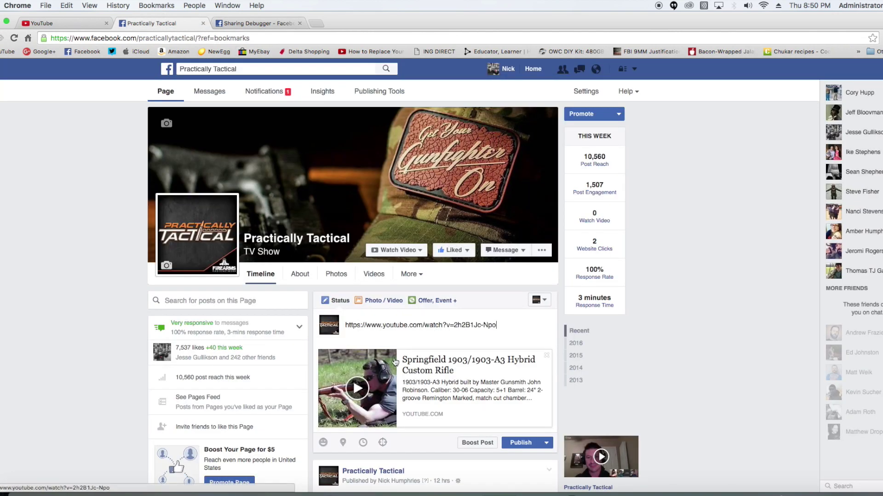
{"action": "left_click", "coordinate": [256, 23]}
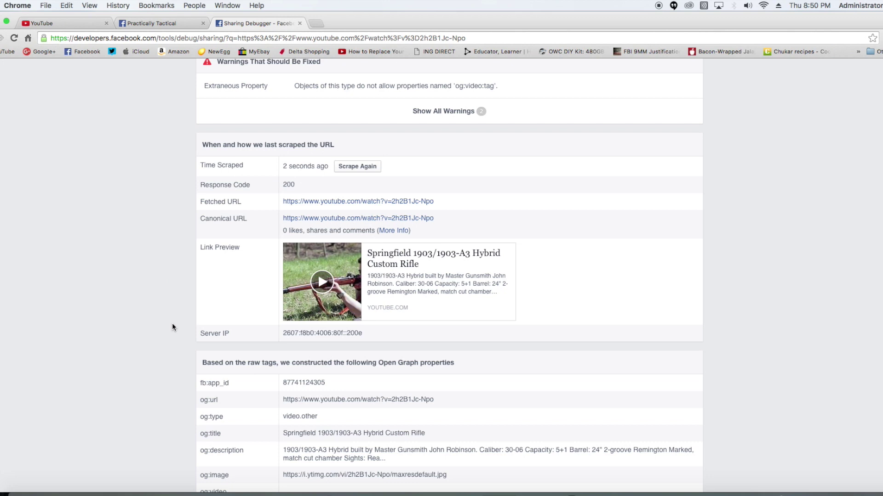
{"action": "scroll", "coordinate": [173, 326], "scroll_direction": "up", "scroll_amount": 3}
{"action": "scroll", "coordinate": [172, 325], "scroll_direction": "down", "scroll_amount": 5}
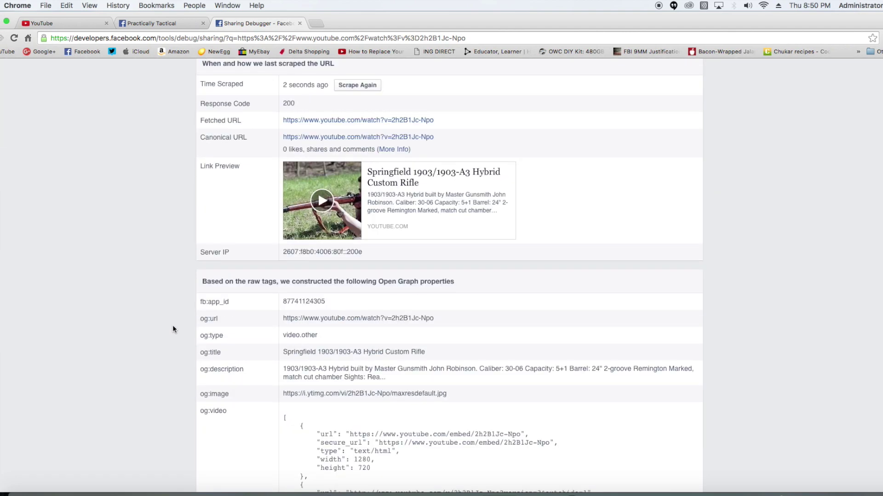
{"action": "scroll", "coordinate": [173, 324], "scroll_direction": "down", "scroll_amount": 2}
{"action": "scroll", "coordinate": [172, 324], "scroll_direction": "down", "scroll_amount": 5}
{"action": "scroll", "coordinate": [172, 326], "scroll_direction": "up", "scroll_amount": 6}
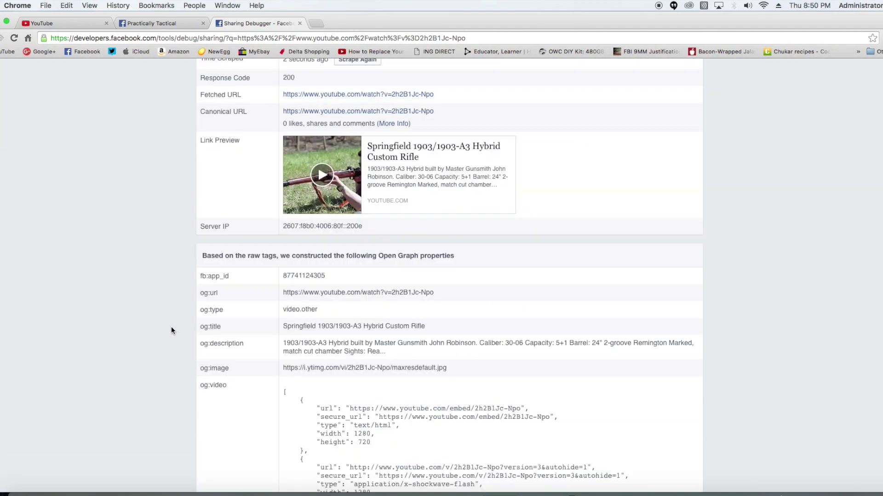
{"action": "scroll", "coordinate": [172, 328], "scroll_direction": "up", "scroll_amount": 5}
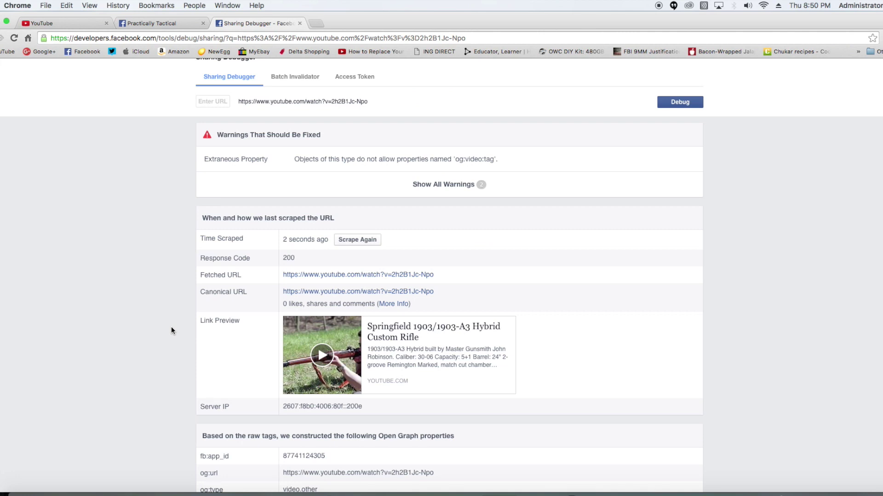